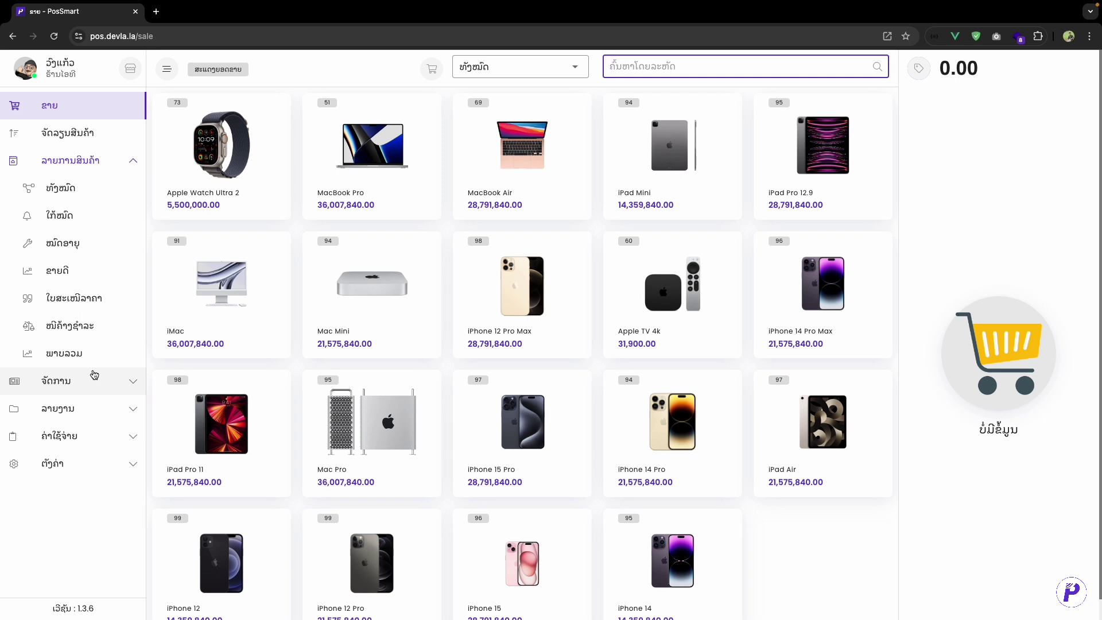
- Open the quotation list and view it filtered by ລໍຖ້າ (pending), ອະນຸມັດ (approved) and ປະຕິເສດ (rejected), ending on ທັງໝົດ (all)
{"action": "left_click", "coordinate": [54, 36]}
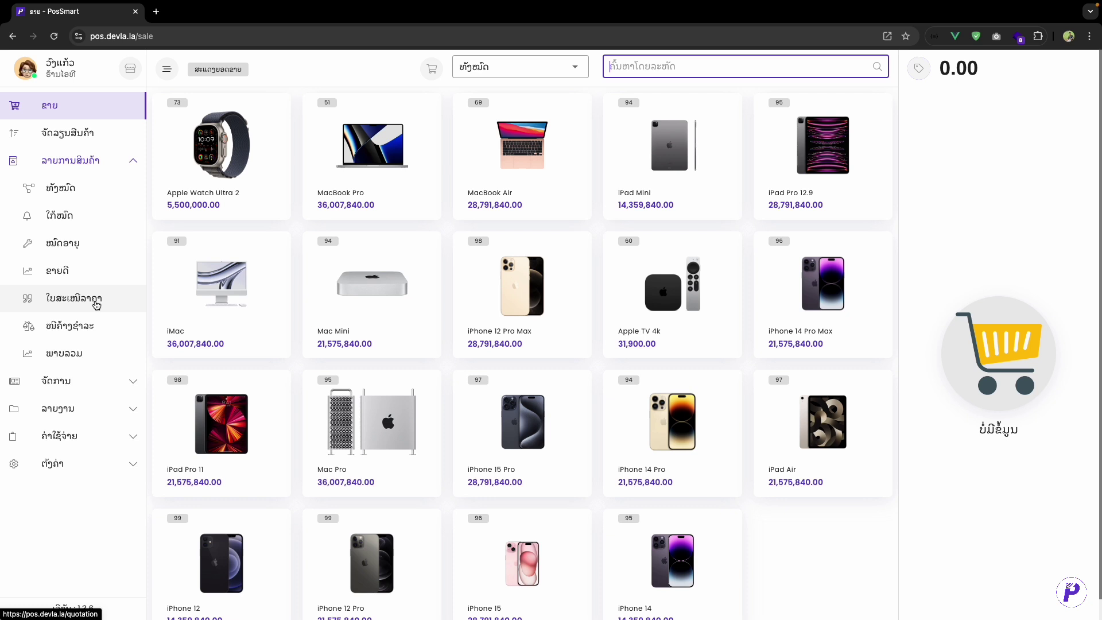
{"action": "left_click", "coordinate": [96, 305]}
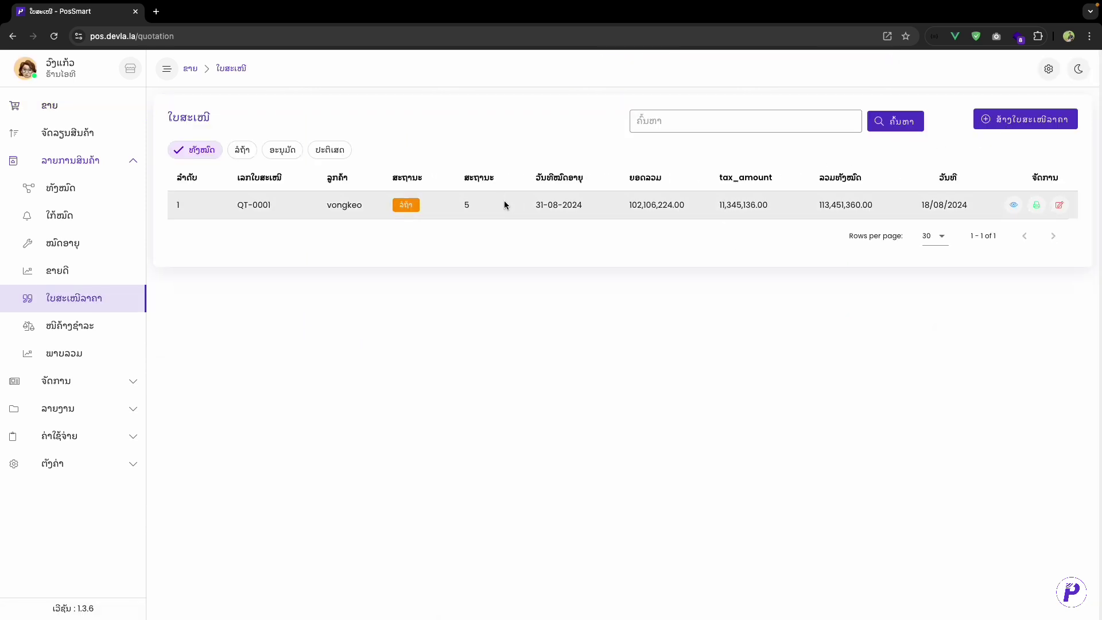
{"action": "left_click", "coordinate": [244, 156]}
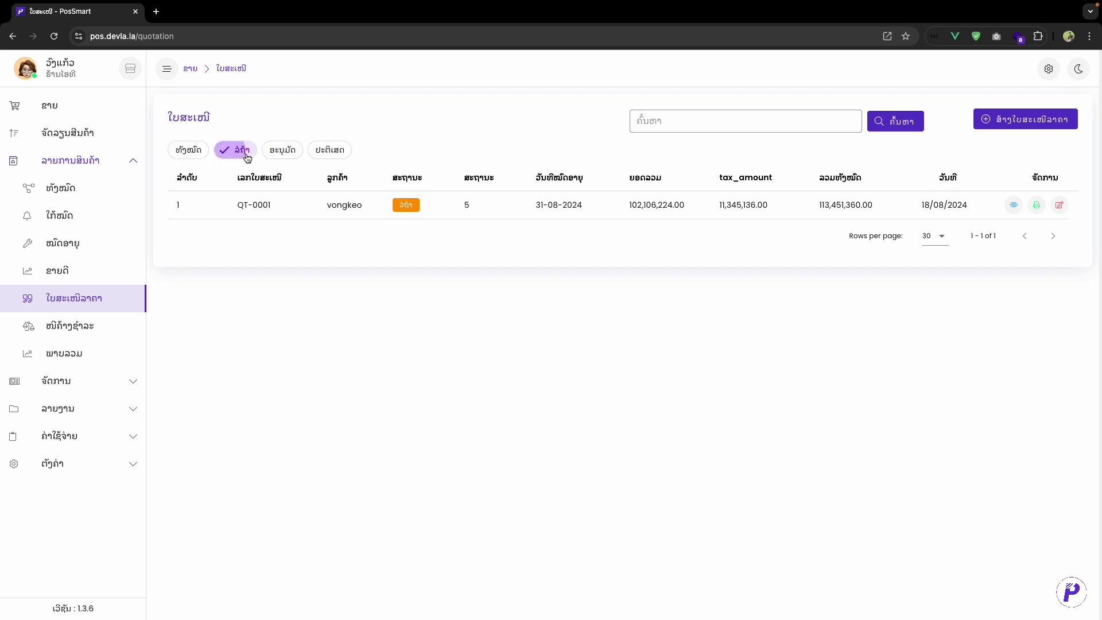
{"action": "left_click", "coordinate": [289, 155]}
{"action": "left_click", "coordinate": [315, 153]}
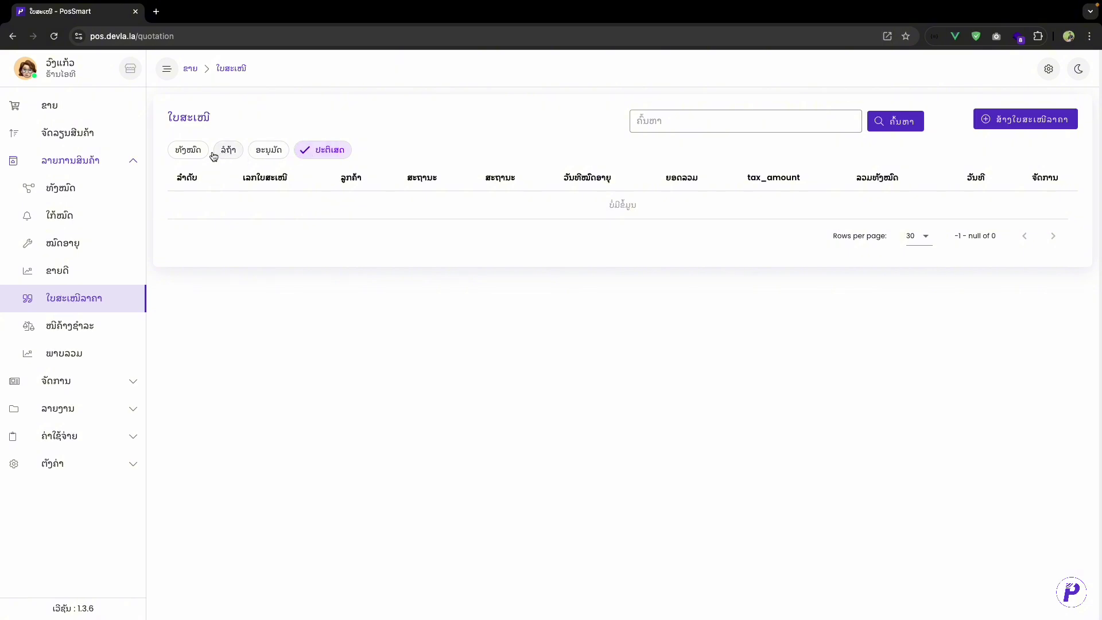
{"action": "left_click", "coordinate": [193, 151]}
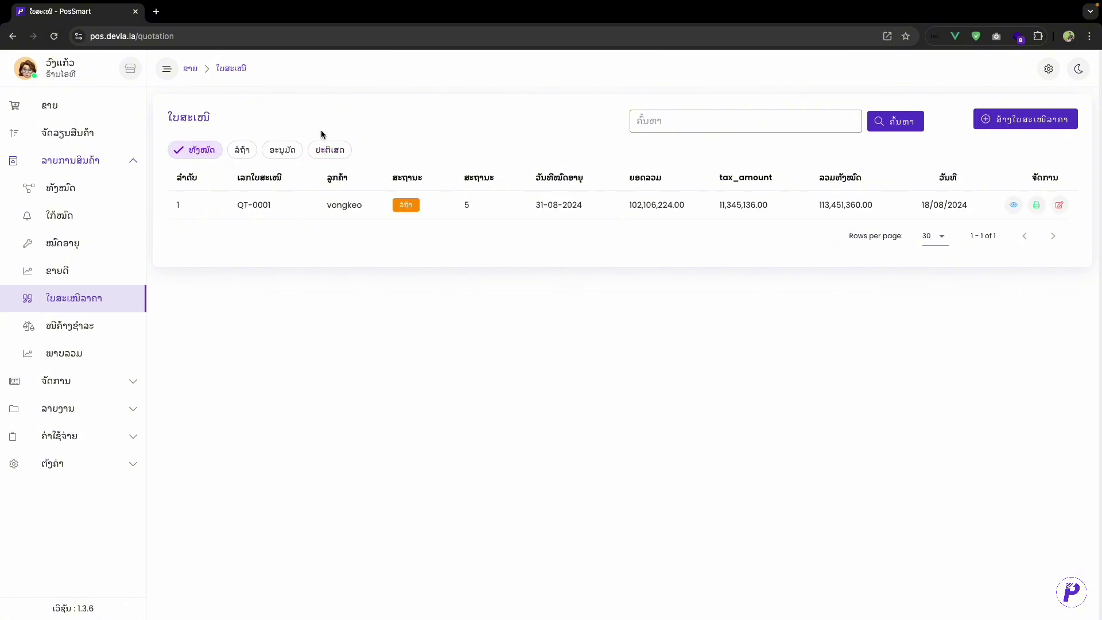
- Examine the quotation search field and the existing quotation's number in the list
{"action": "left_click", "coordinate": [645, 120]}
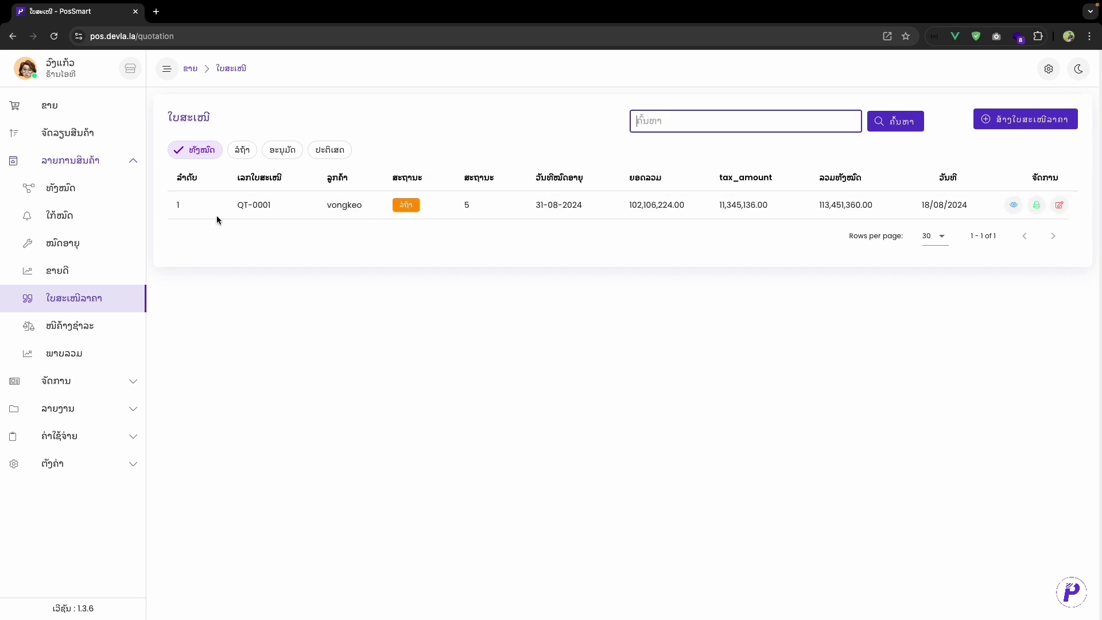
{"action": "left_click", "coordinate": [243, 201]}
{"action": "left_click_drag", "start_coordinate": [243, 201], "coordinate": [273, 205]}
{"action": "left_click", "coordinate": [268, 204]}
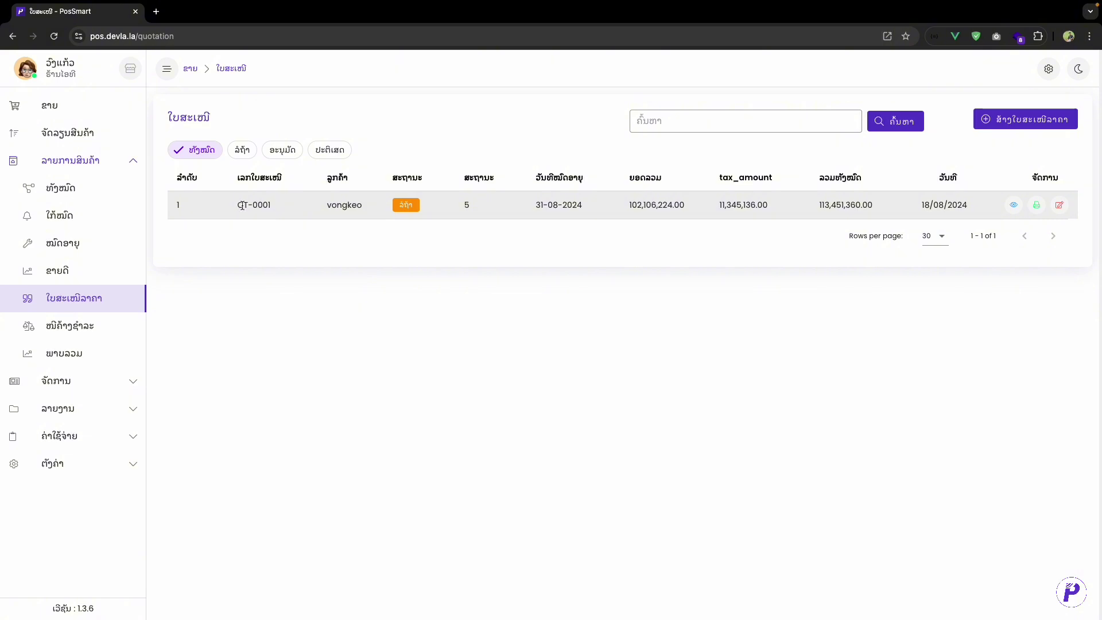
{"action": "left_click_drag", "start_coordinate": [231, 207], "coordinate": [297, 209]}
{"action": "left_click", "coordinate": [583, 124]}
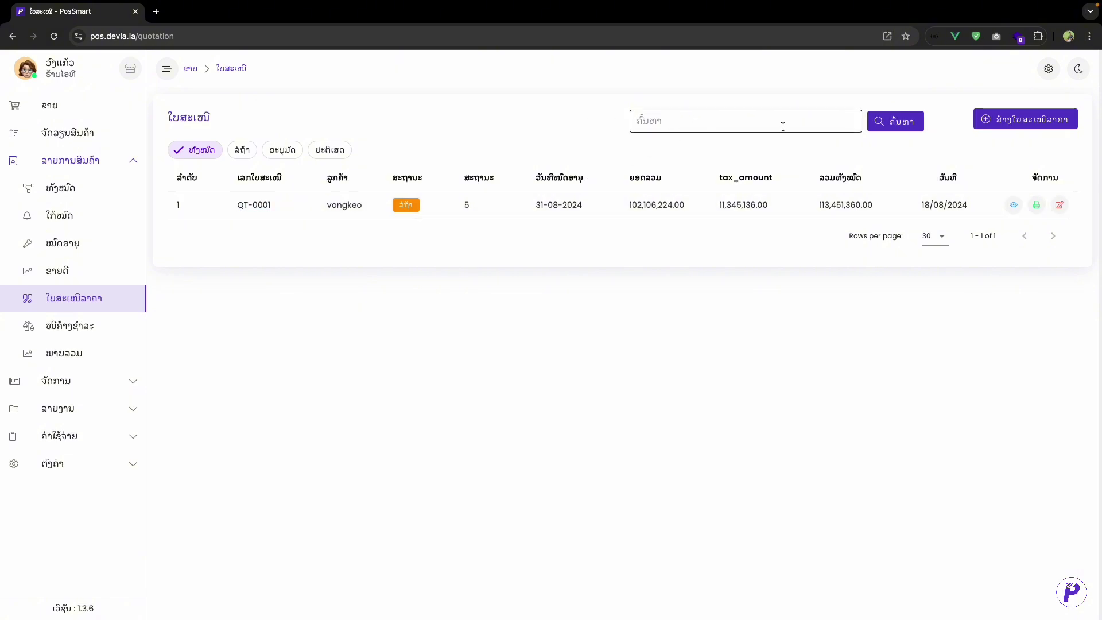
- Open a blank quotation form and view the customers it offers without choosing one
{"action": "left_click", "coordinate": [998, 127]}
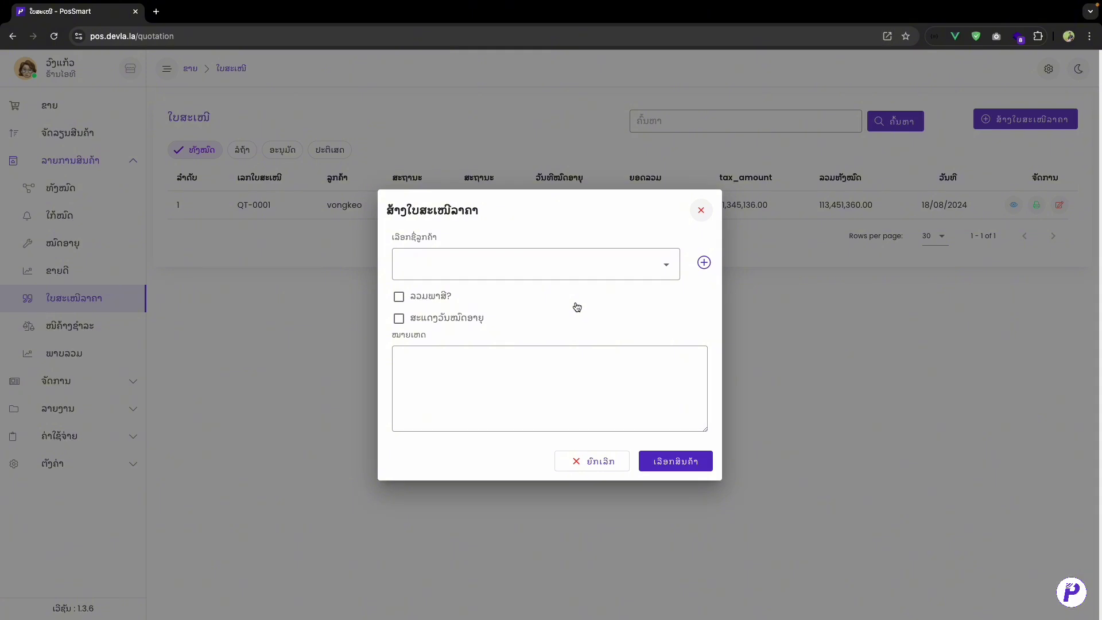
{"action": "left_click", "coordinate": [489, 267]}
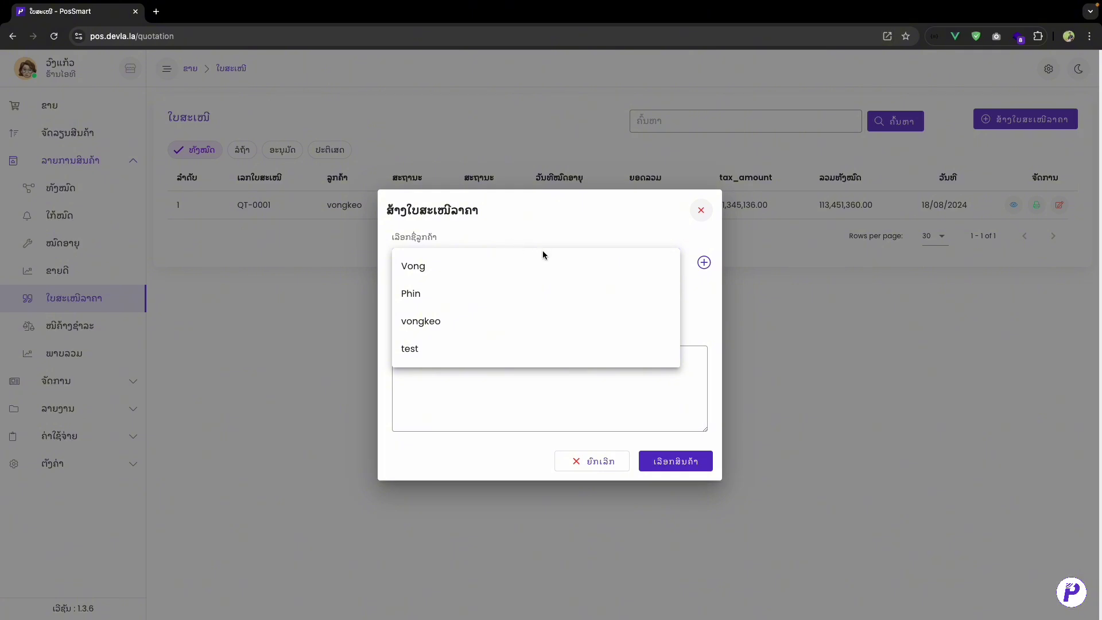
{"action": "left_click", "coordinate": [555, 216]}
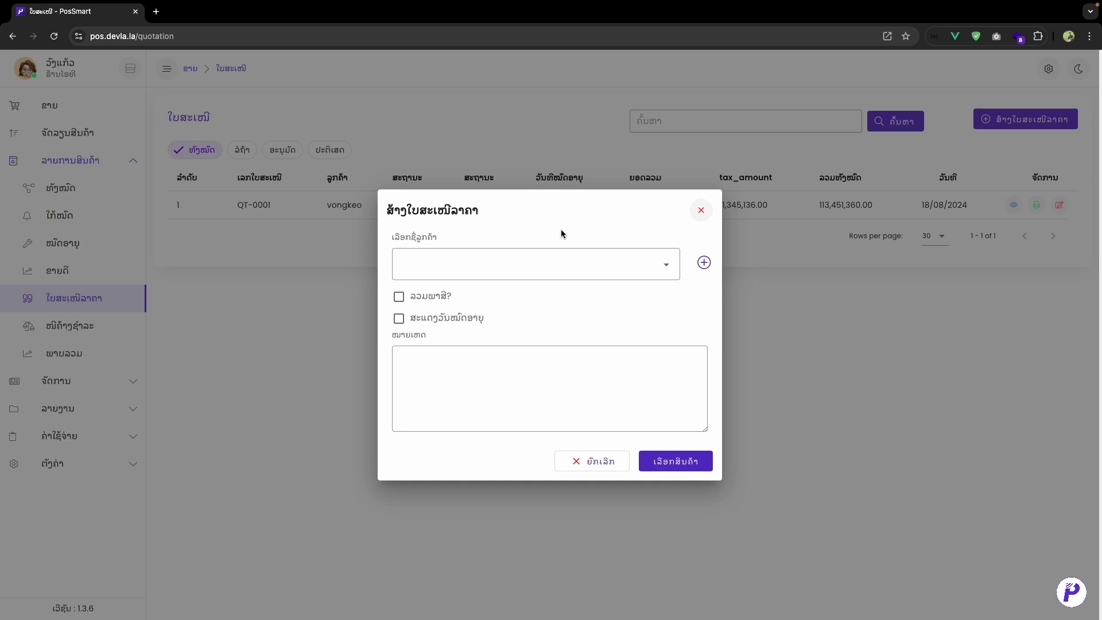
- Go to customer management from the quotation form, view the blank new-customer form and cancel it
{"action": "left_click", "coordinate": [704, 264]}
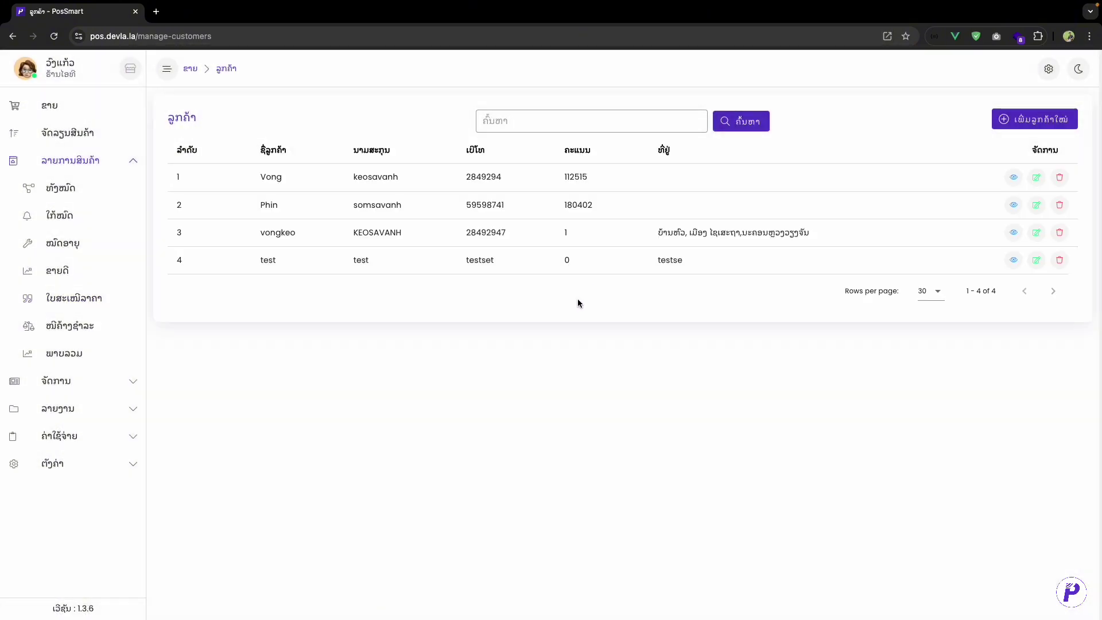
{"action": "left_click", "coordinate": [1031, 121]}
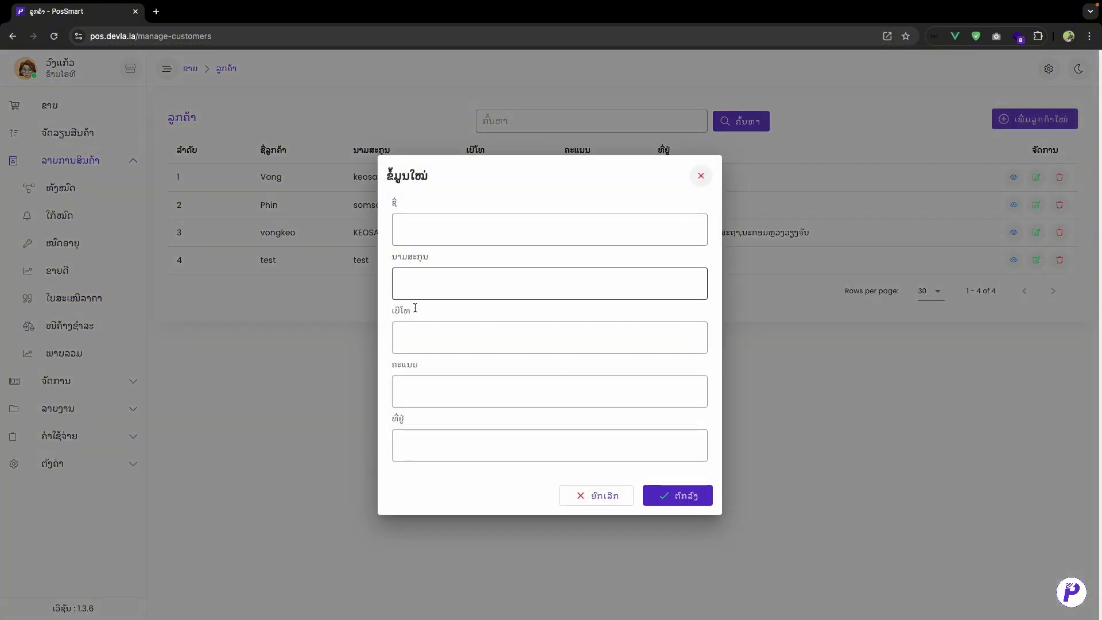
{"action": "left_click", "coordinate": [598, 504]}
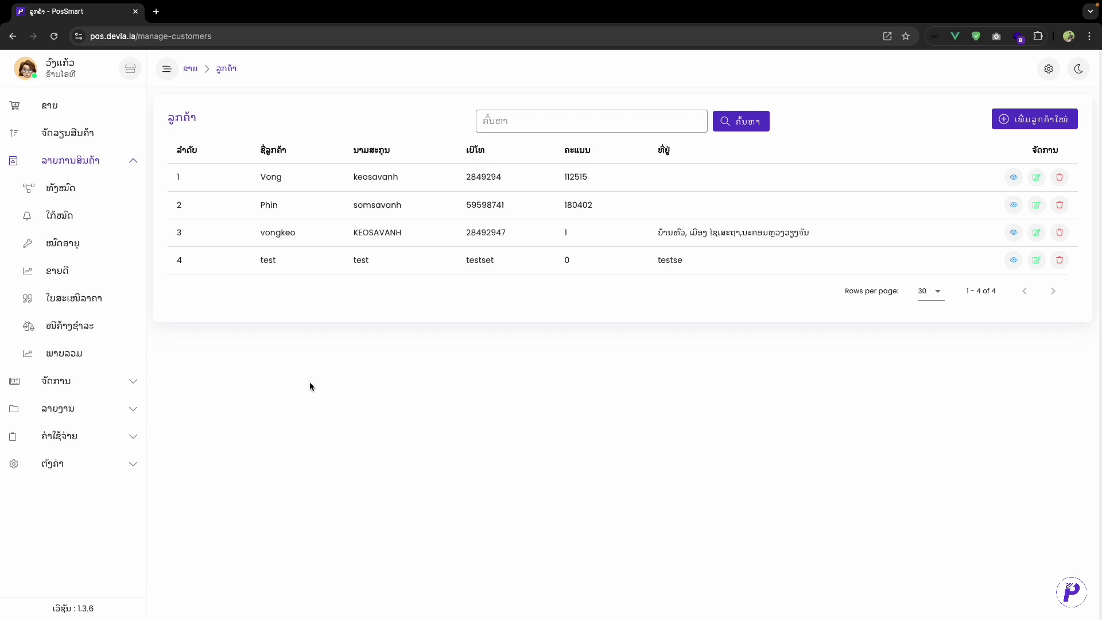
- Return to the quotation list and start a new quotation for the first listed customer
{"action": "left_click", "coordinate": [80, 300]}
{"action": "left_click", "coordinate": [998, 121]}
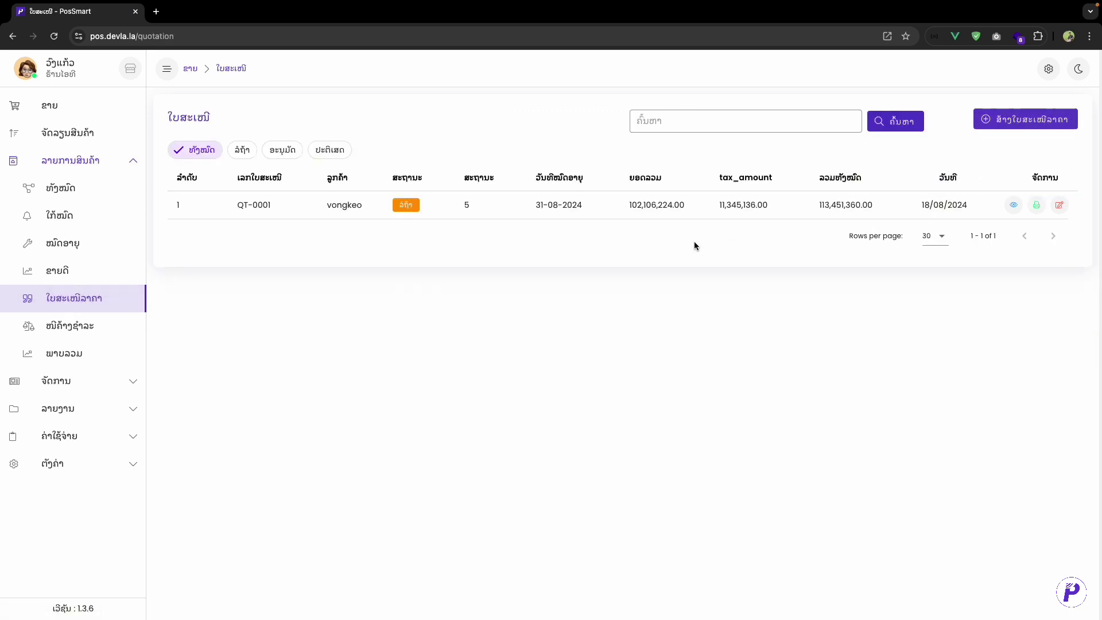
{"action": "left_click", "coordinate": [516, 265]}
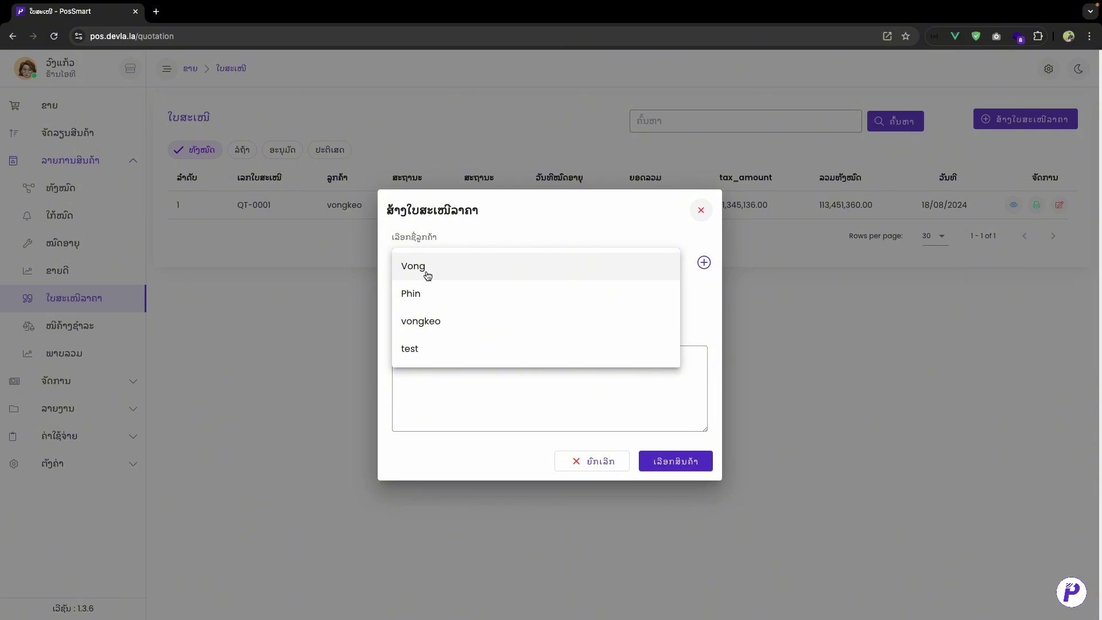
{"action": "left_click", "coordinate": [428, 276]}
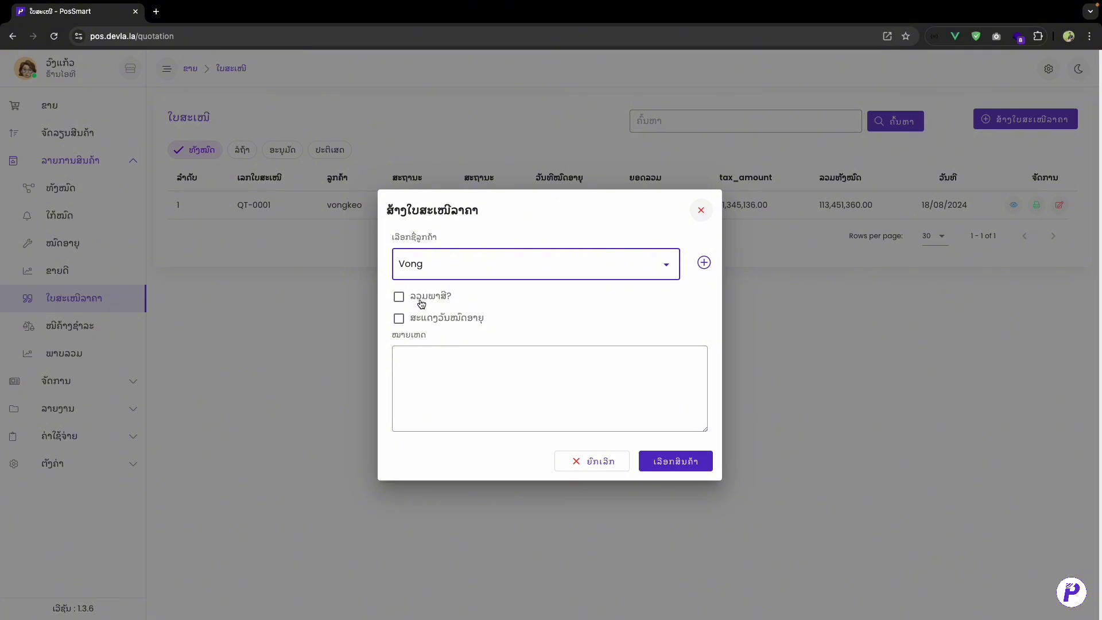
- Include tax in the quotation and enable its expiry date, set to 2024-08-22
{"action": "left_click", "coordinate": [422, 302]}
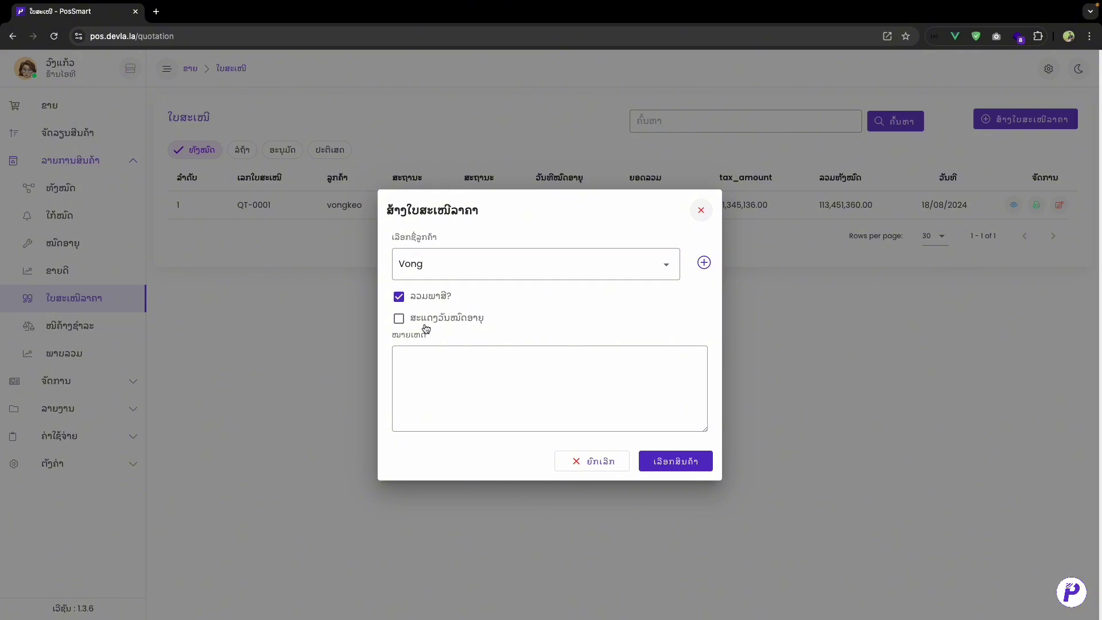
{"action": "left_click", "coordinate": [427, 328]}
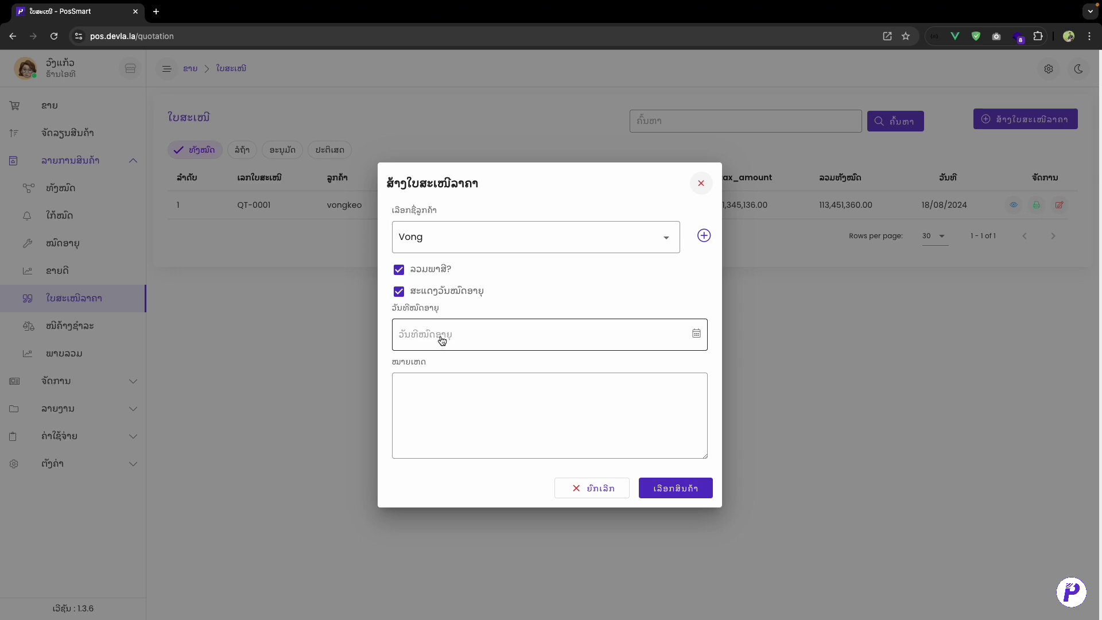
{"action": "left_click", "coordinate": [442, 340]}
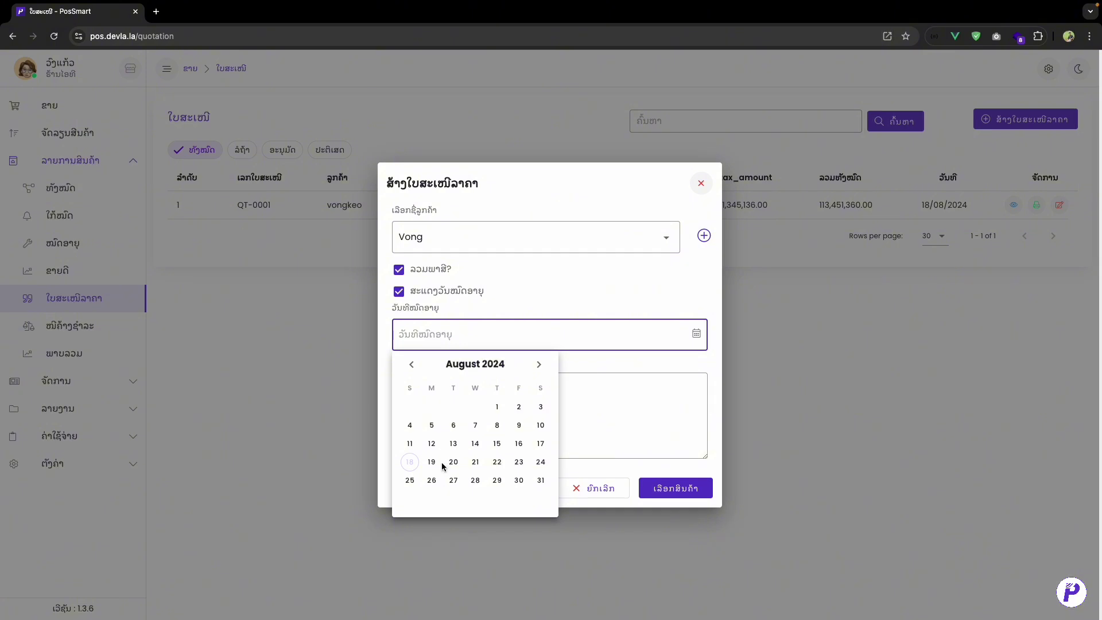
{"action": "left_click", "coordinate": [497, 462]}
- Enter the note "ທົດລອງ" on the quotation and continue to product selection
{"action": "left_click", "coordinate": [467, 420]}
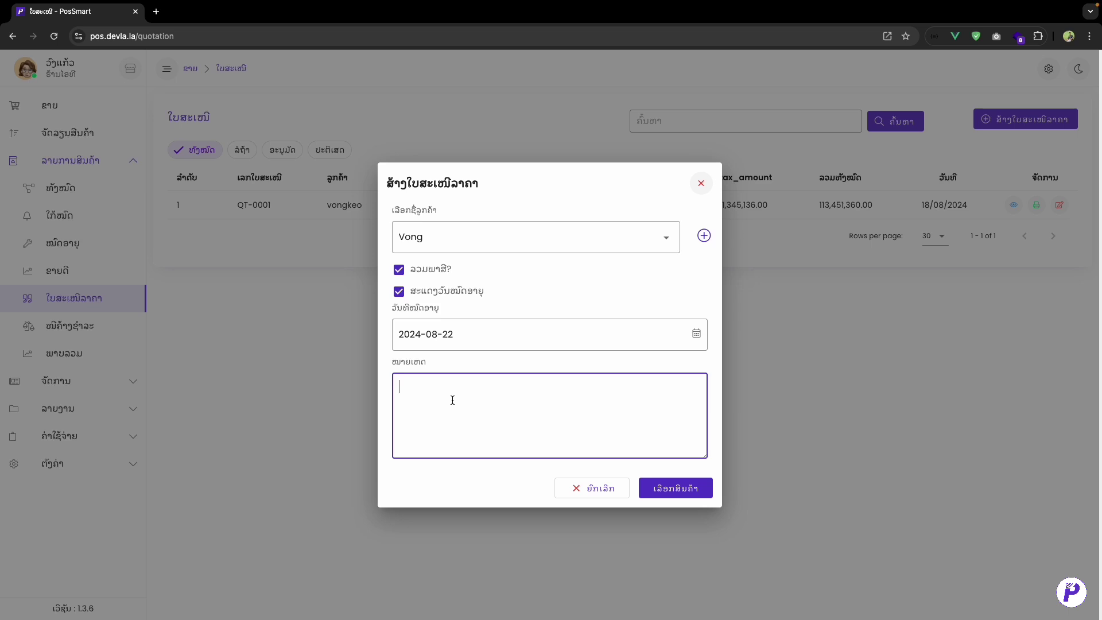
{"action": "type", "text": "+"}
{"action": "key", "text": "BackSpace"}
{"action": "type", "text": "ຫົກ/"}
{"action": "key", "text": "BackSpace"}
{"action": "type", "text": "ລອງ"}
{"action": "left_click", "coordinate": [675, 493]}
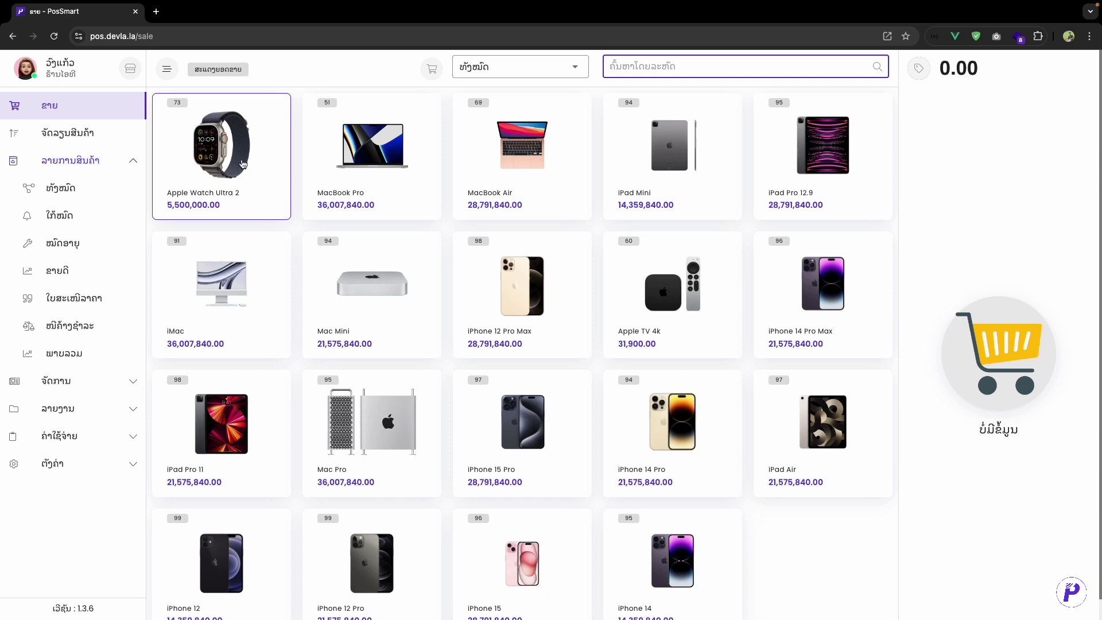
- Create the quotation with one Apple Watch Ultra 2 and one MacBook Pro, and open its printout
{"action": "left_click", "coordinate": [244, 164]}
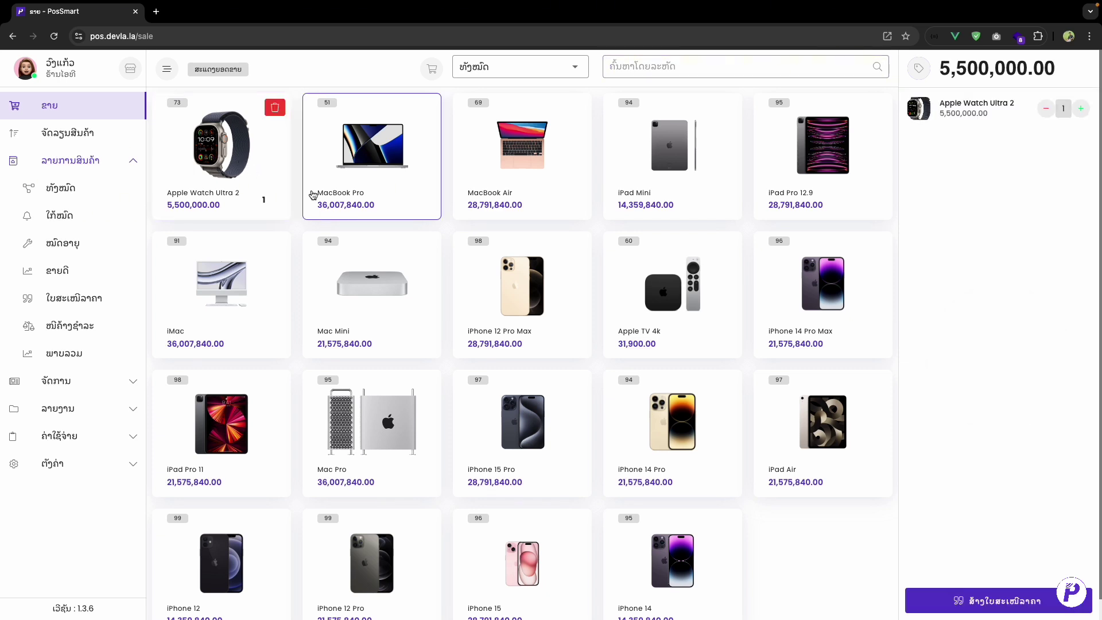
{"action": "left_click", "coordinate": [351, 185]}
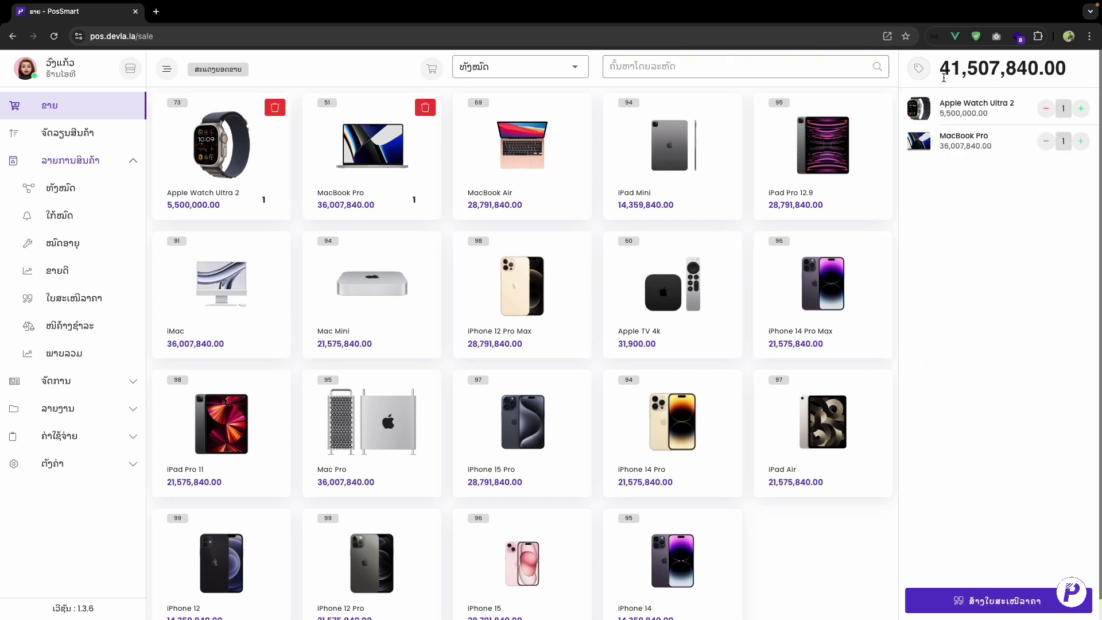
{"action": "left_click", "coordinate": [984, 607]}
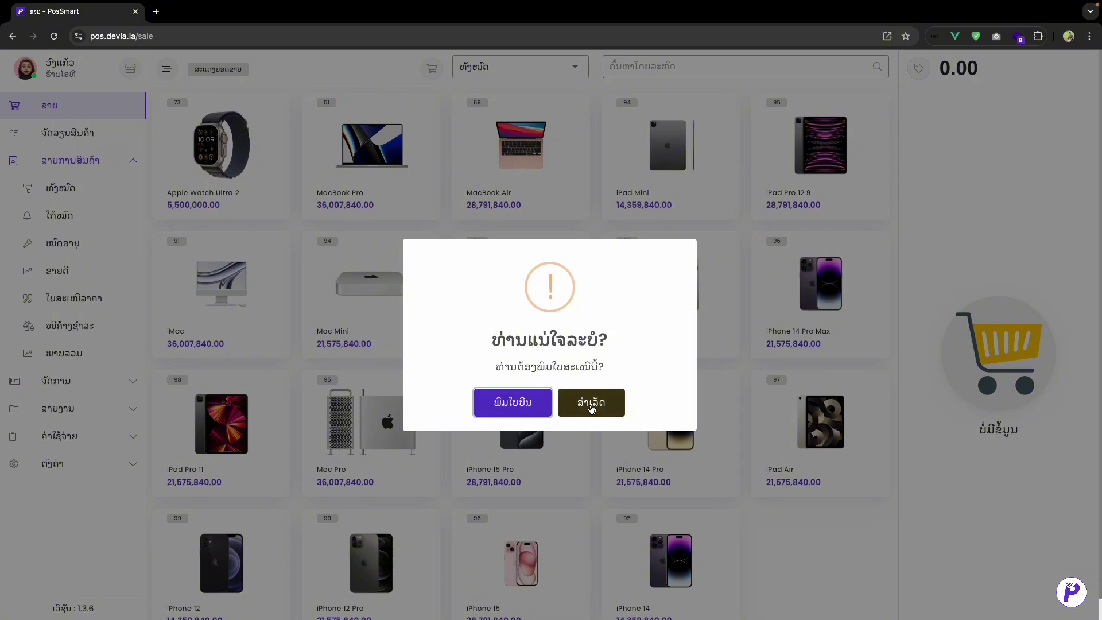
{"action": "left_click", "coordinate": [509, 409]}
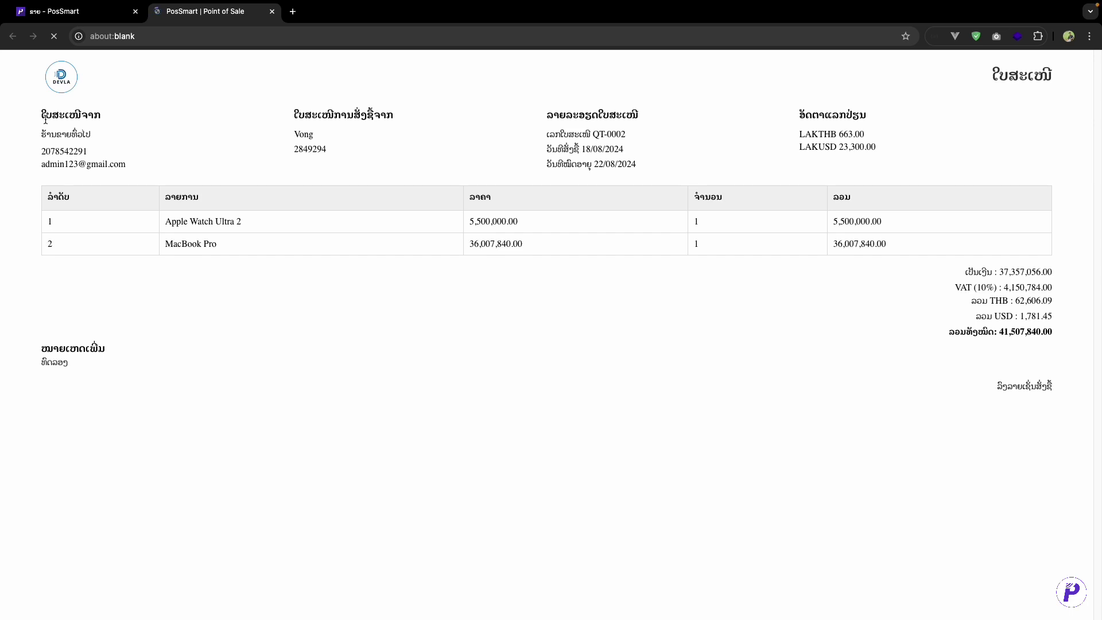
- Examine the printed quotation's issuer, customer, quotation number, order and expiry dates, and exchange rates
{"action": "left_click_drag", "start_coordinate": [41, 118], "coordinate": [102, 124]}
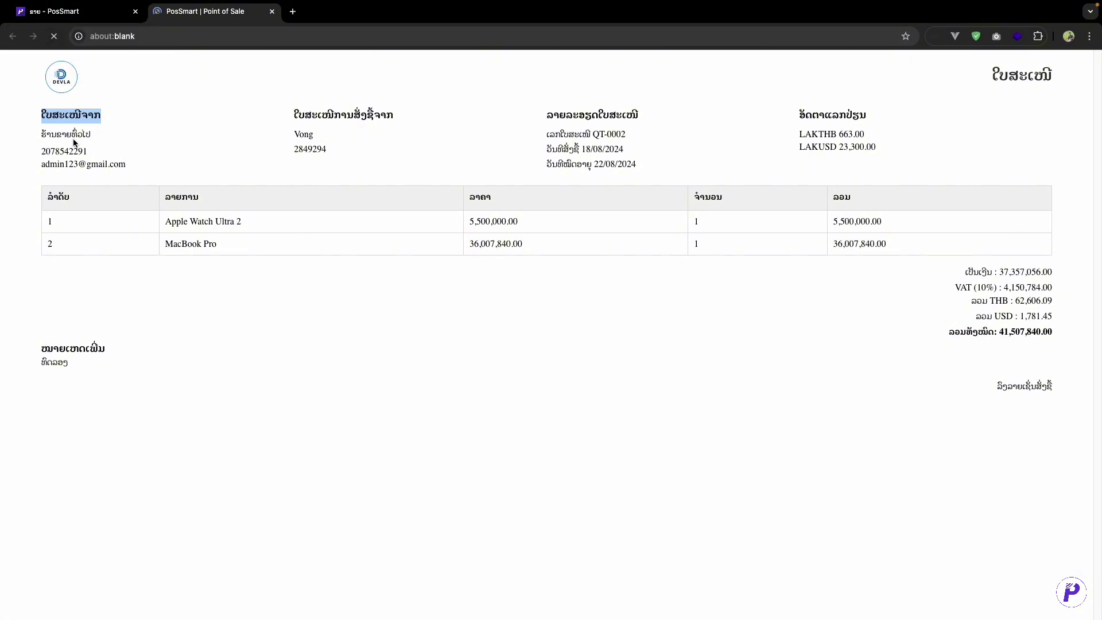
{"action": "left_click", "coordinate": [92, 131]}
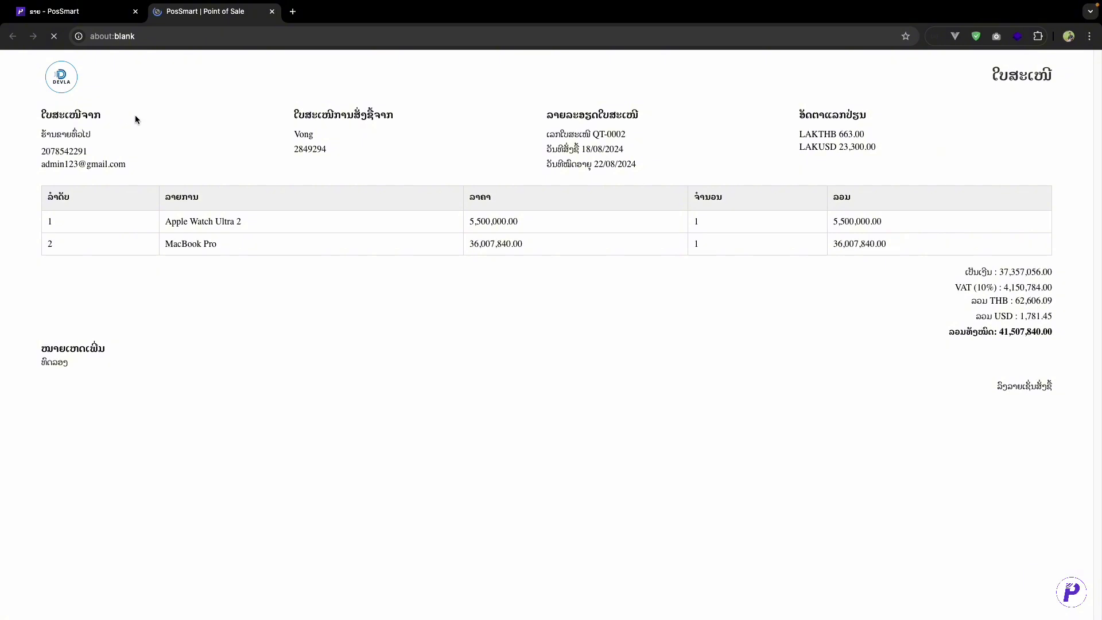
{"action": "left_click_drag", "start_coordinate": [293, 132], "coordinate": [328, 151]}
{"action": "left_click", "coordinate": [563, 129]}
{"action": "left_click_drag", "start_coordinate": [593, 136], "coordinate": [634, 153]}
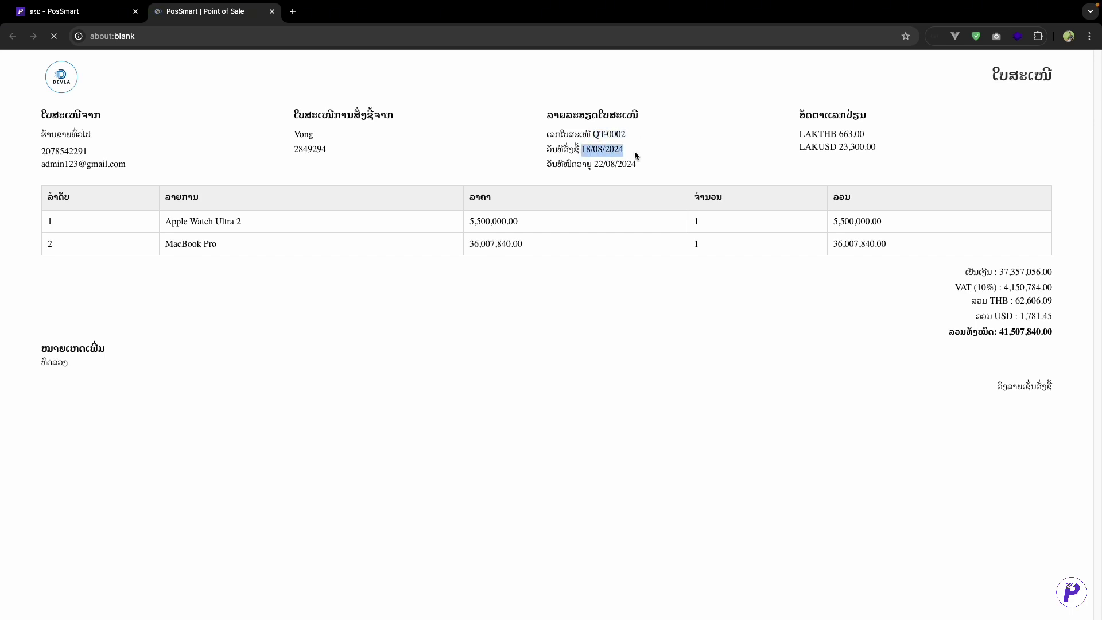
{"action": "left_click", "coordinate": [594, 165]}
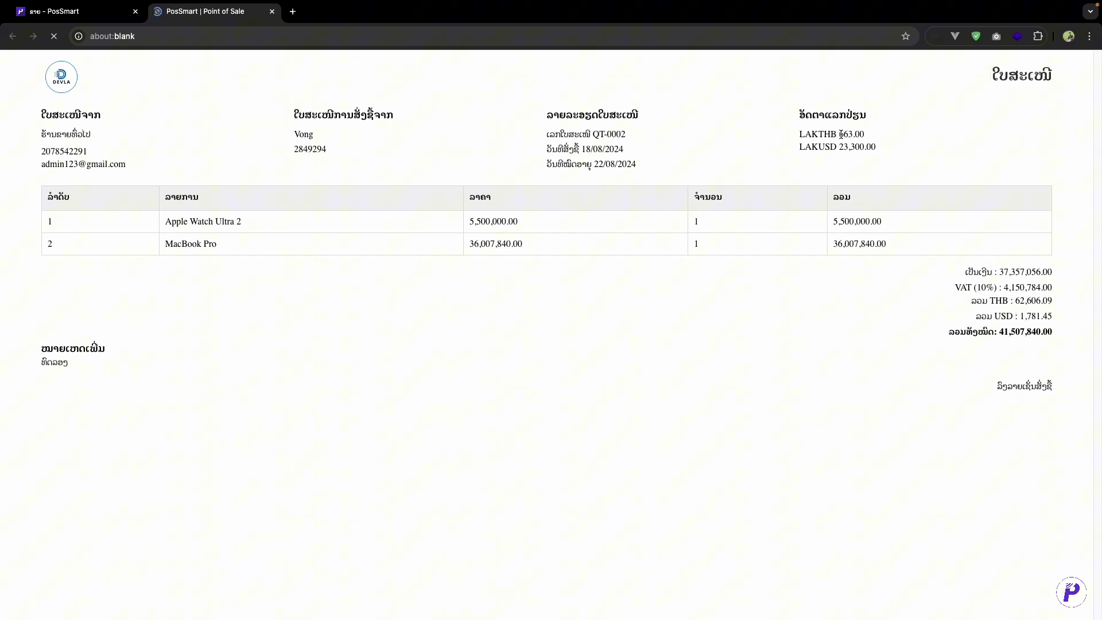
{"action": "double_click", "coordinate": [841, 135]}
{"action": "left_click", "coordinate": [390, 157]}
- Back in the quotation list, mark the new quotation as ສົ່ງແລ້ວ (sent) from its details, and review those details again
{"action": "left_click", "coordinate": [107, 14]}
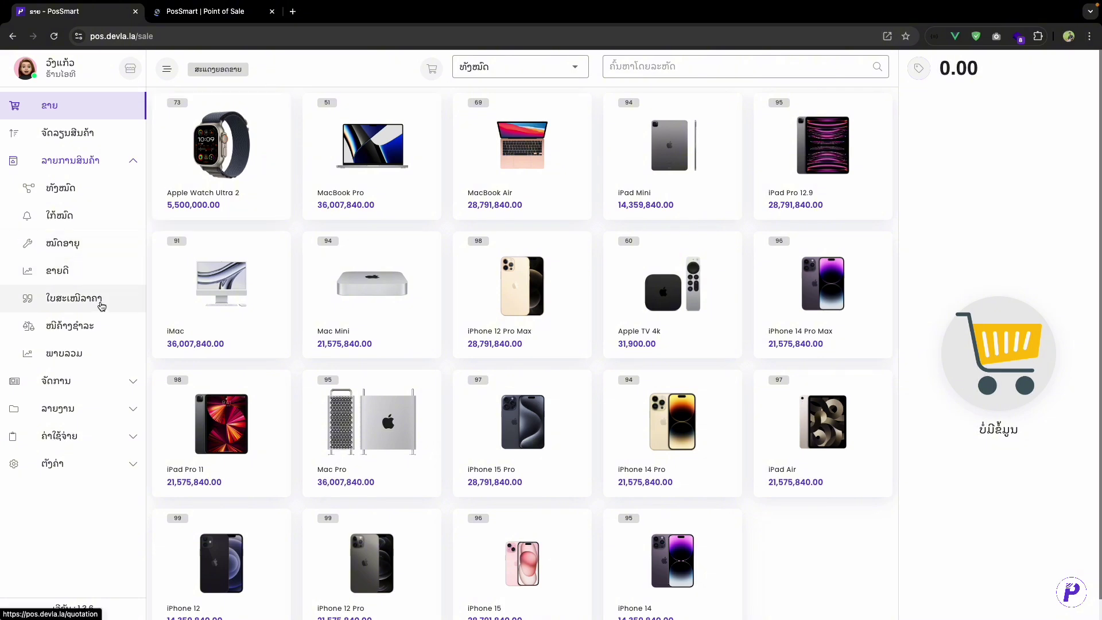
{"action": "left_click", "coordinate": [101, 303]}
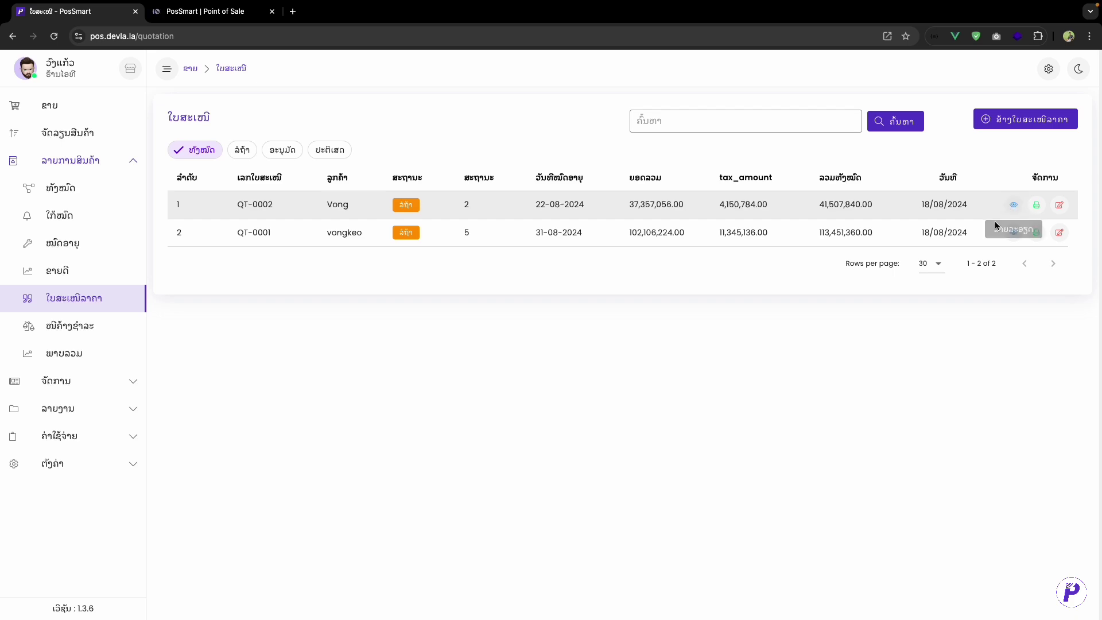
{"action": "left_click", "coordinate": [1013, 205]}
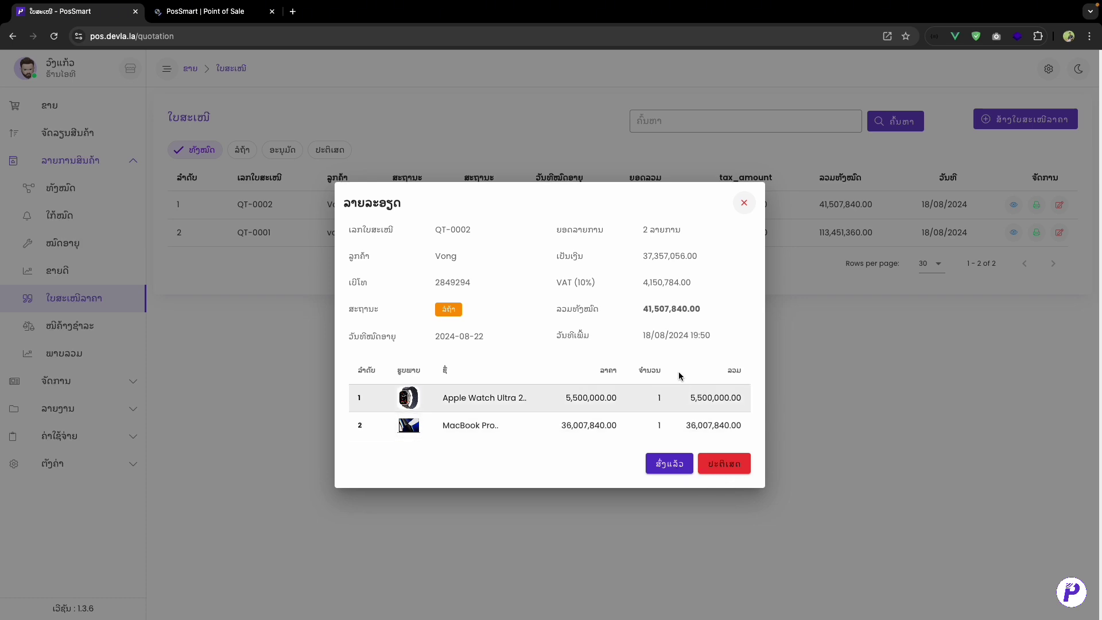
{"action": "left_click", "coordinate": [668, 464]}
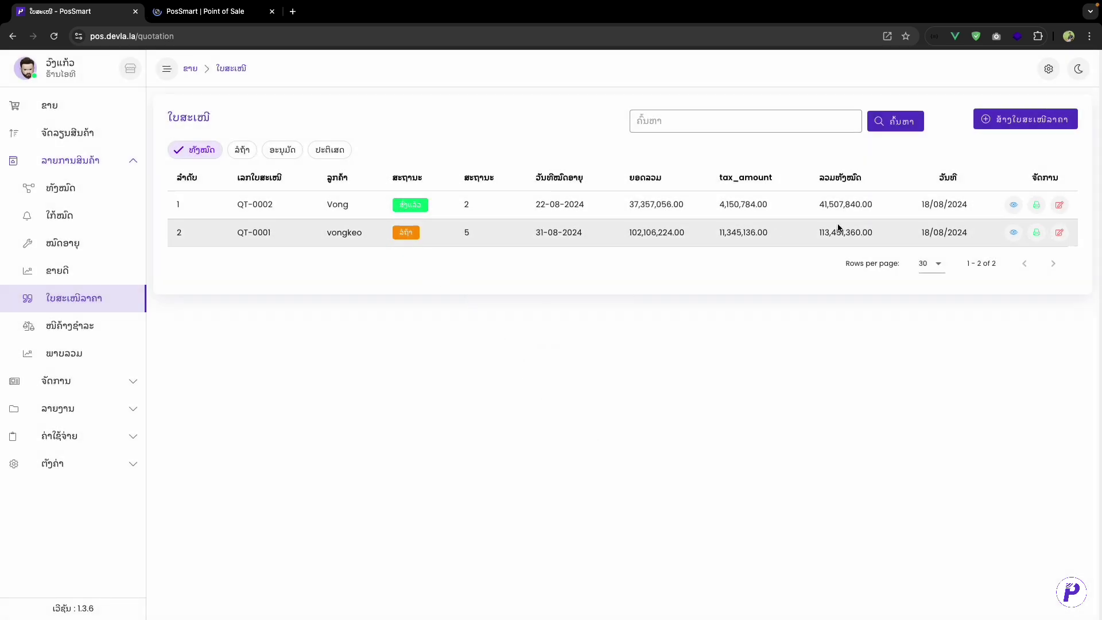
{"action": "left_click", "coordinate": [1013, 205]}
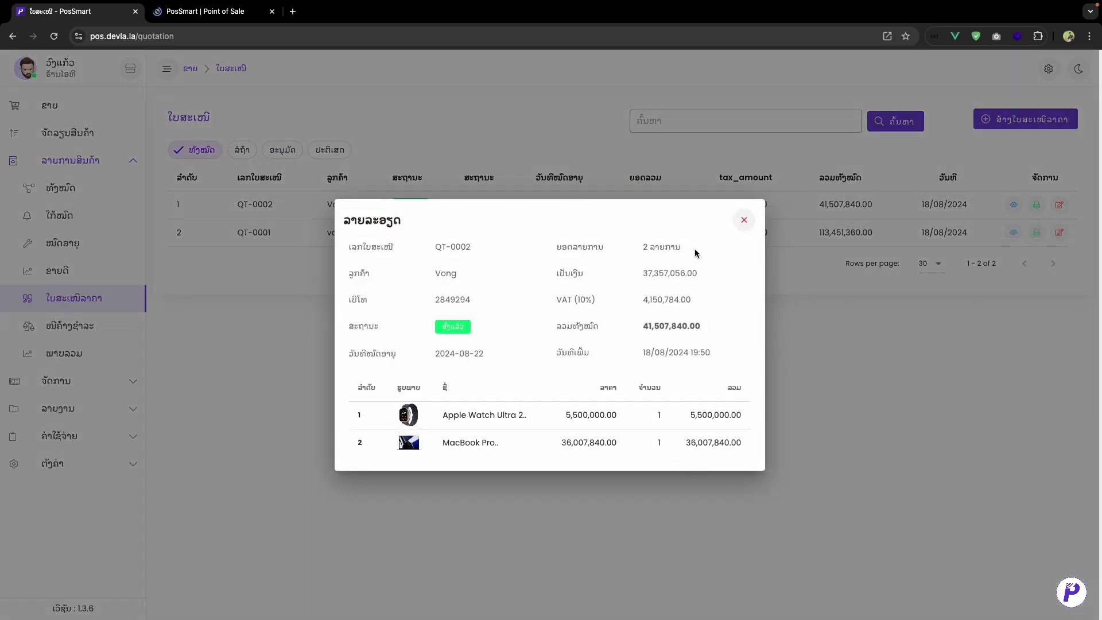
{"action": "left_click", "coordinate": [743, 223]}
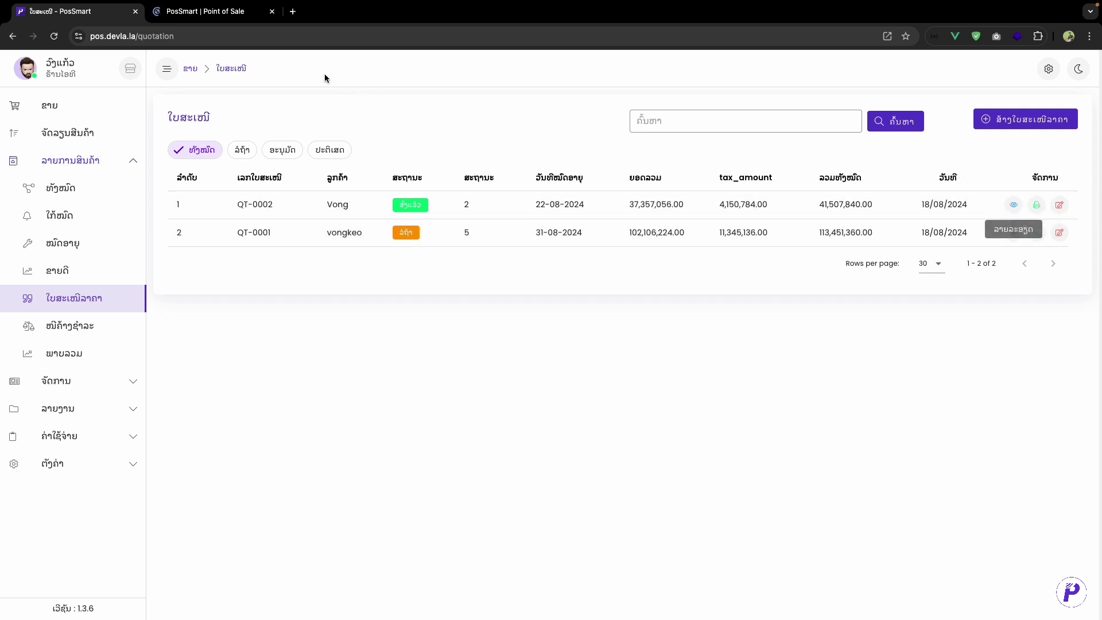
- Close the old printout, reprint the new quotation from the list and close that printout as well
{"action": "left_click", "coordinate": [248, 17]}
{"action": "left_click", "coordinate": [272, 12]}
{"action": "left_click", "coordinate": [1036, 207]}
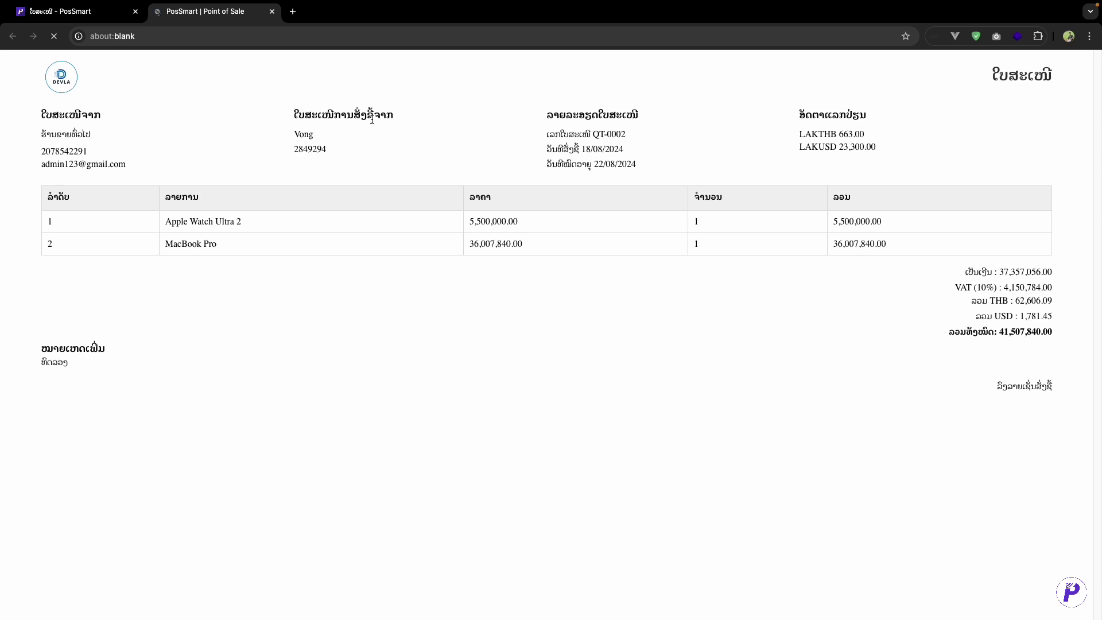
{"action": "left_click", "coordinate": [272, 12]}
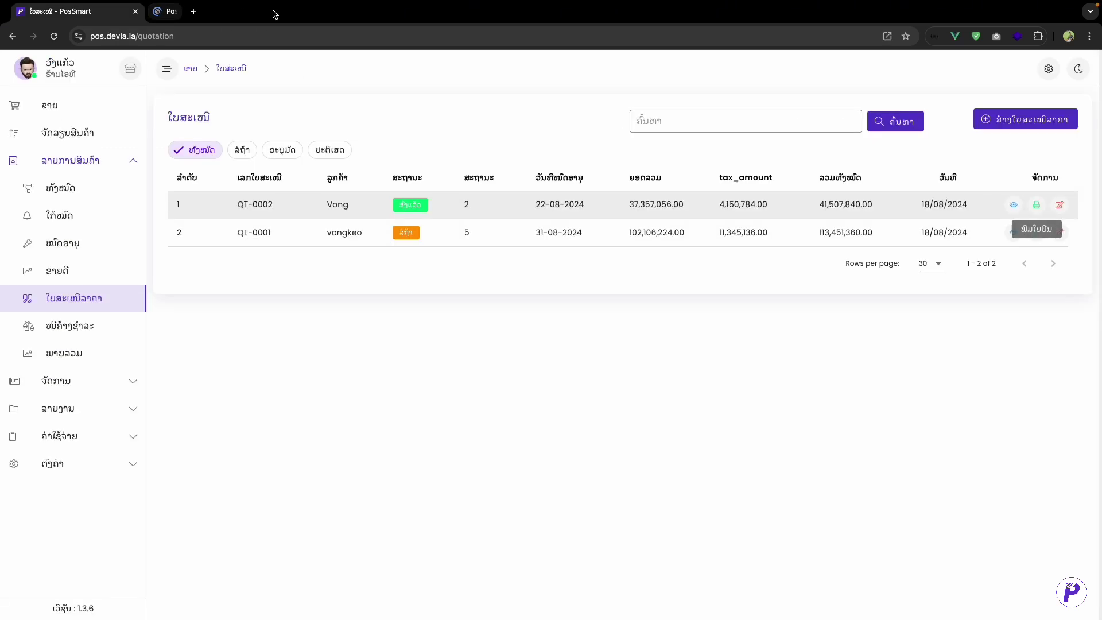